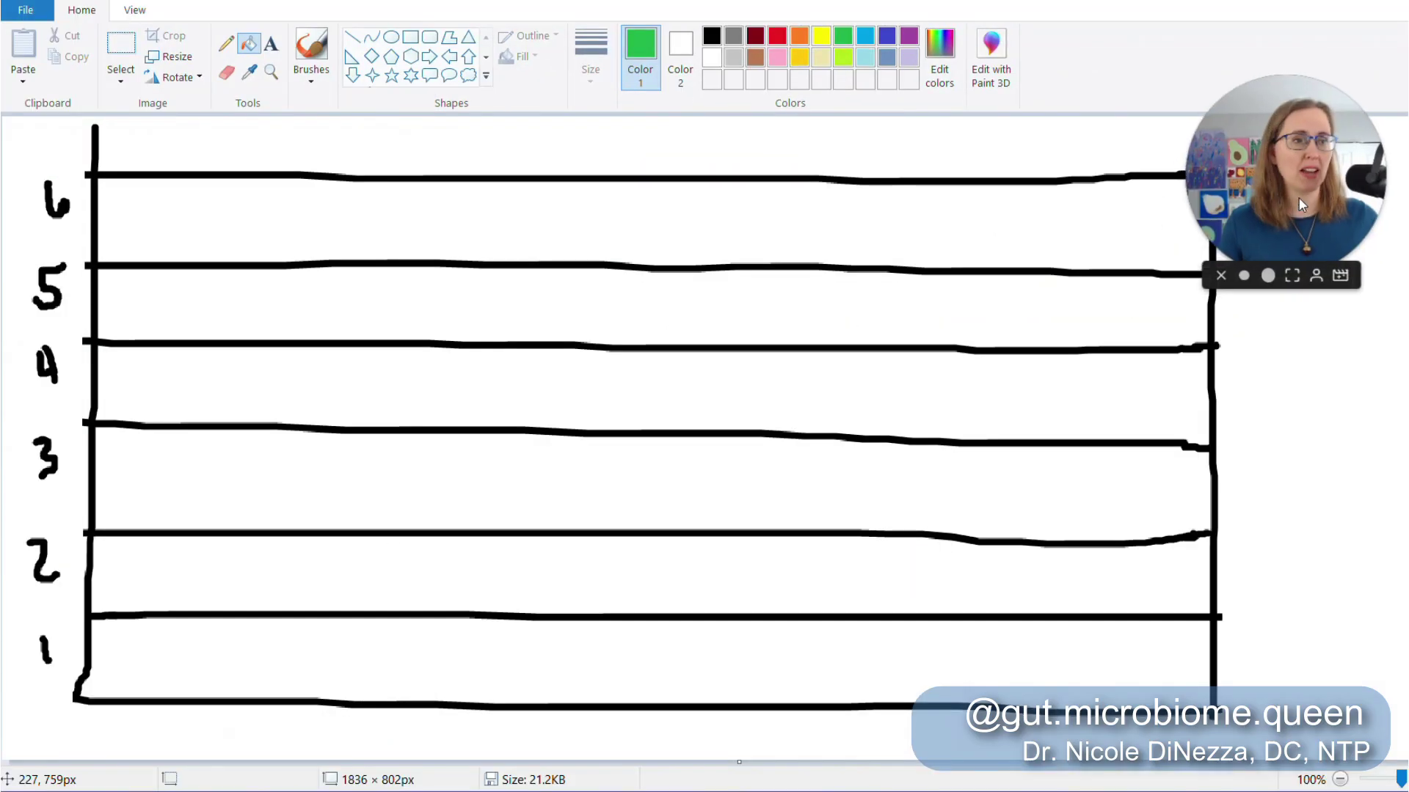
Step: Flood-fill rows 1, 2, 3, 4 and 5 green, then pick red ready for row 6
drag(1298, 203, 1317, 189)
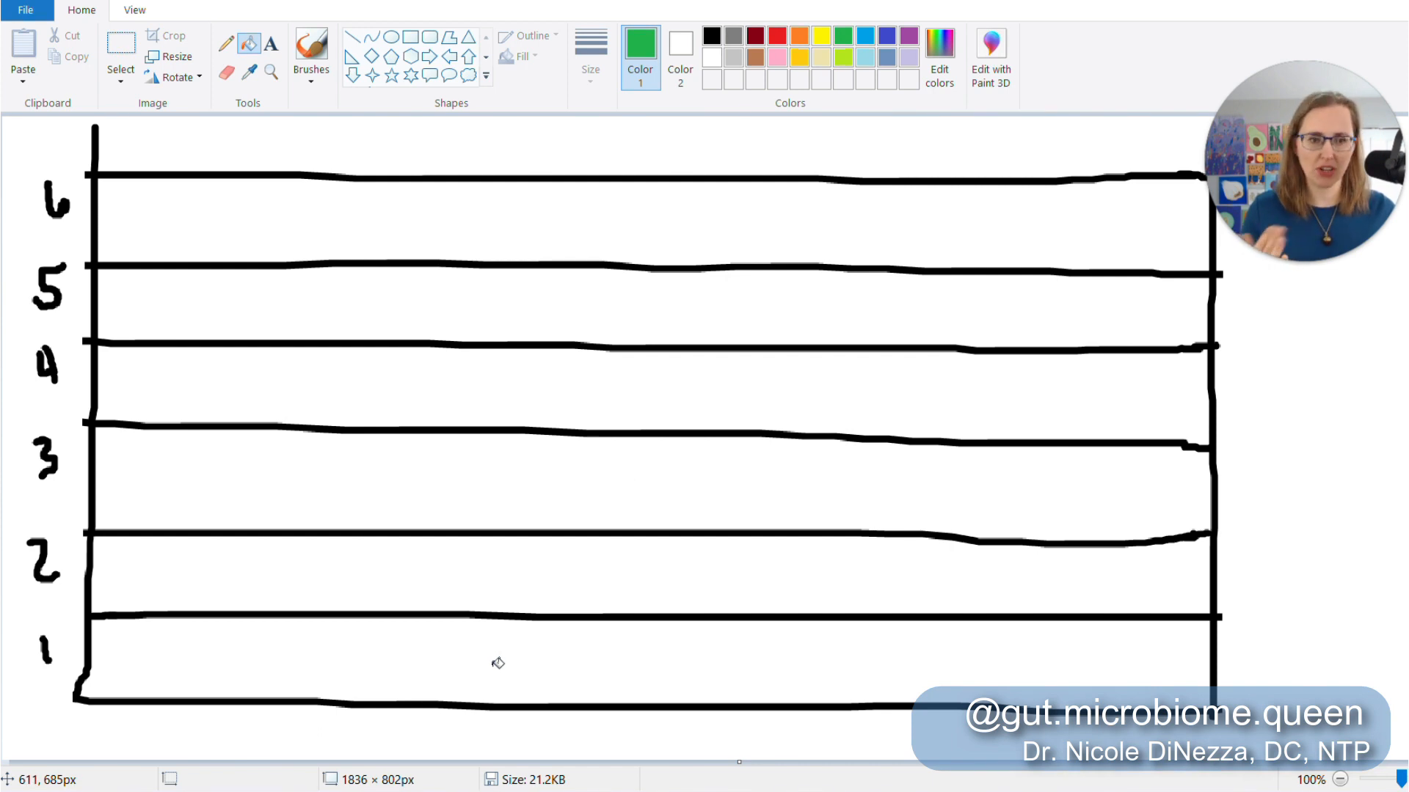
click(498, 662)
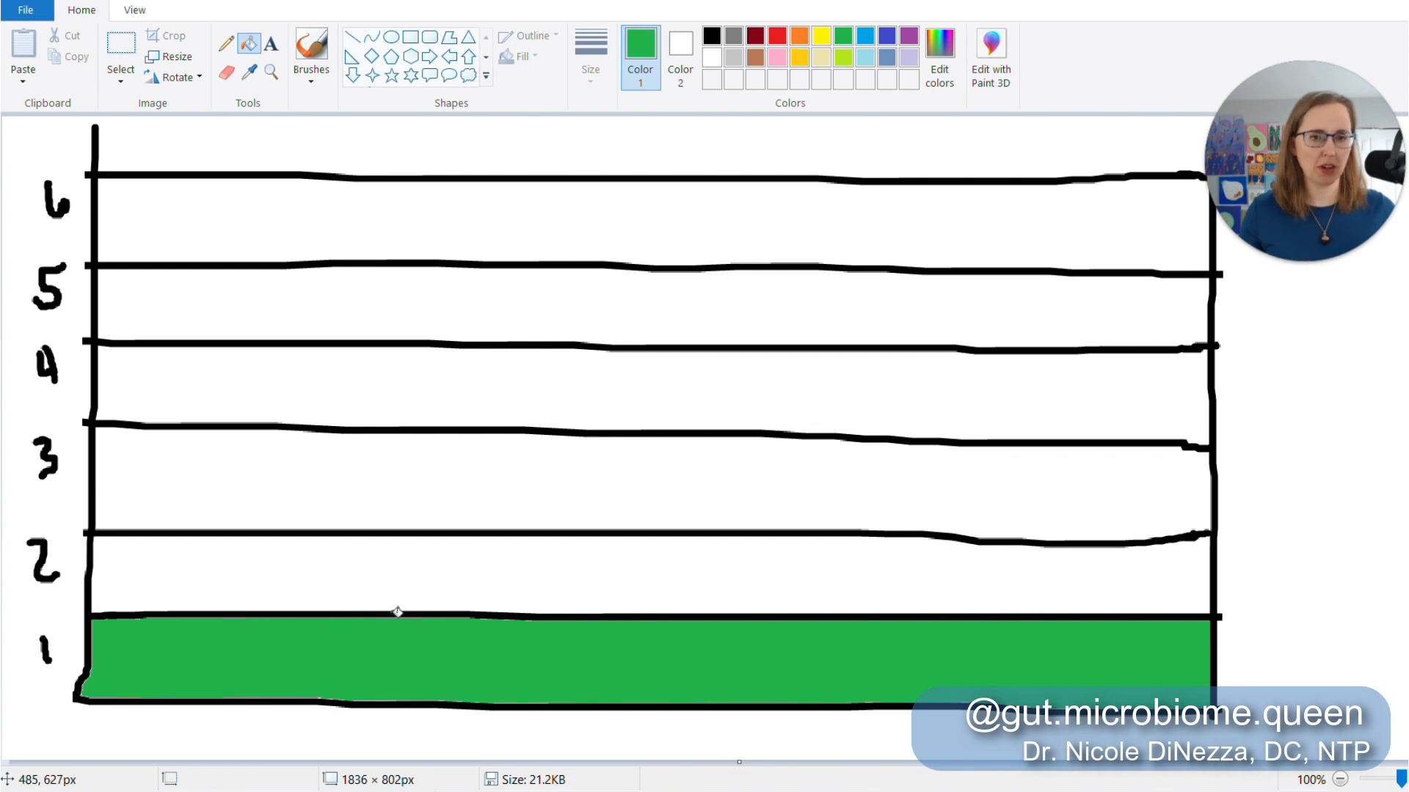
click(403, 582)
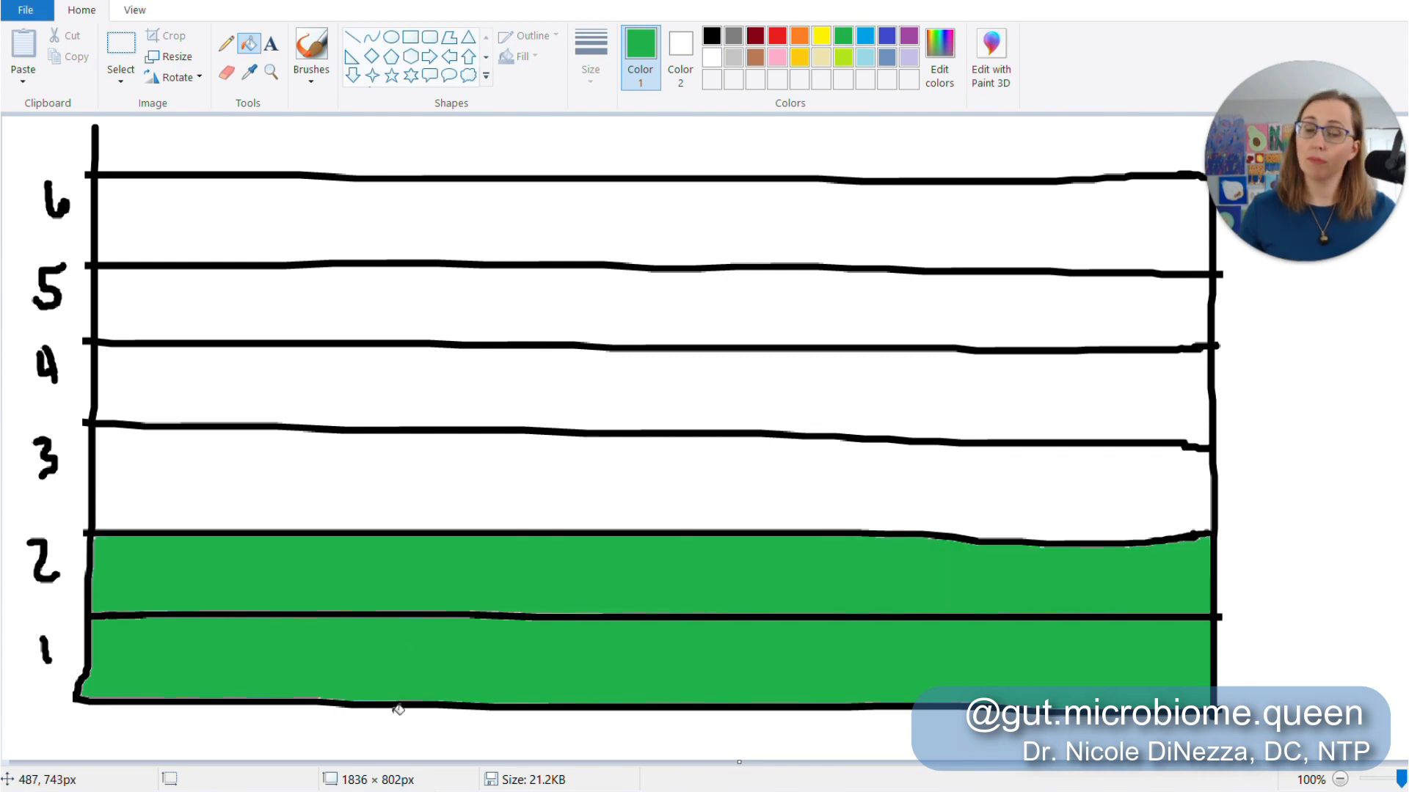
click(398, 460)
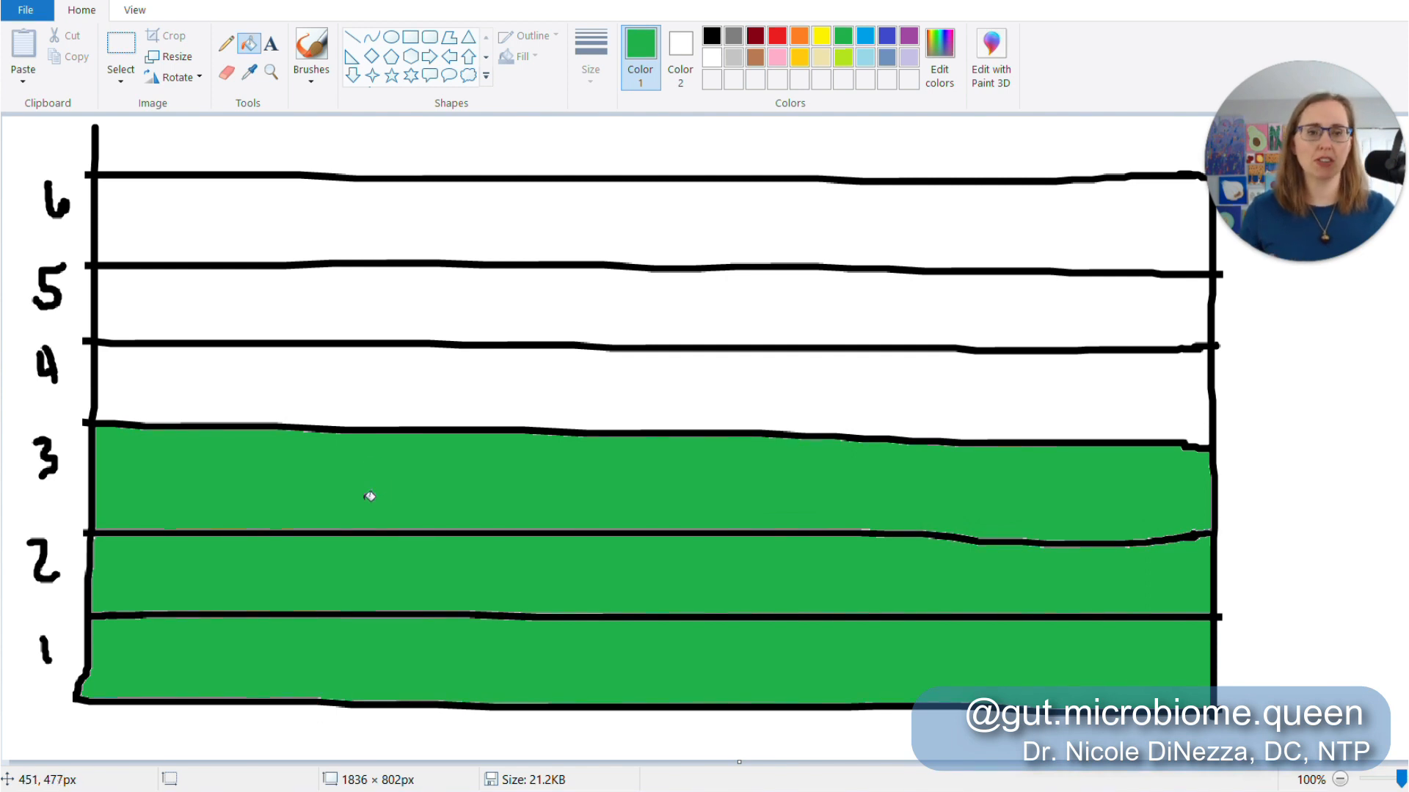
click(394, 394)
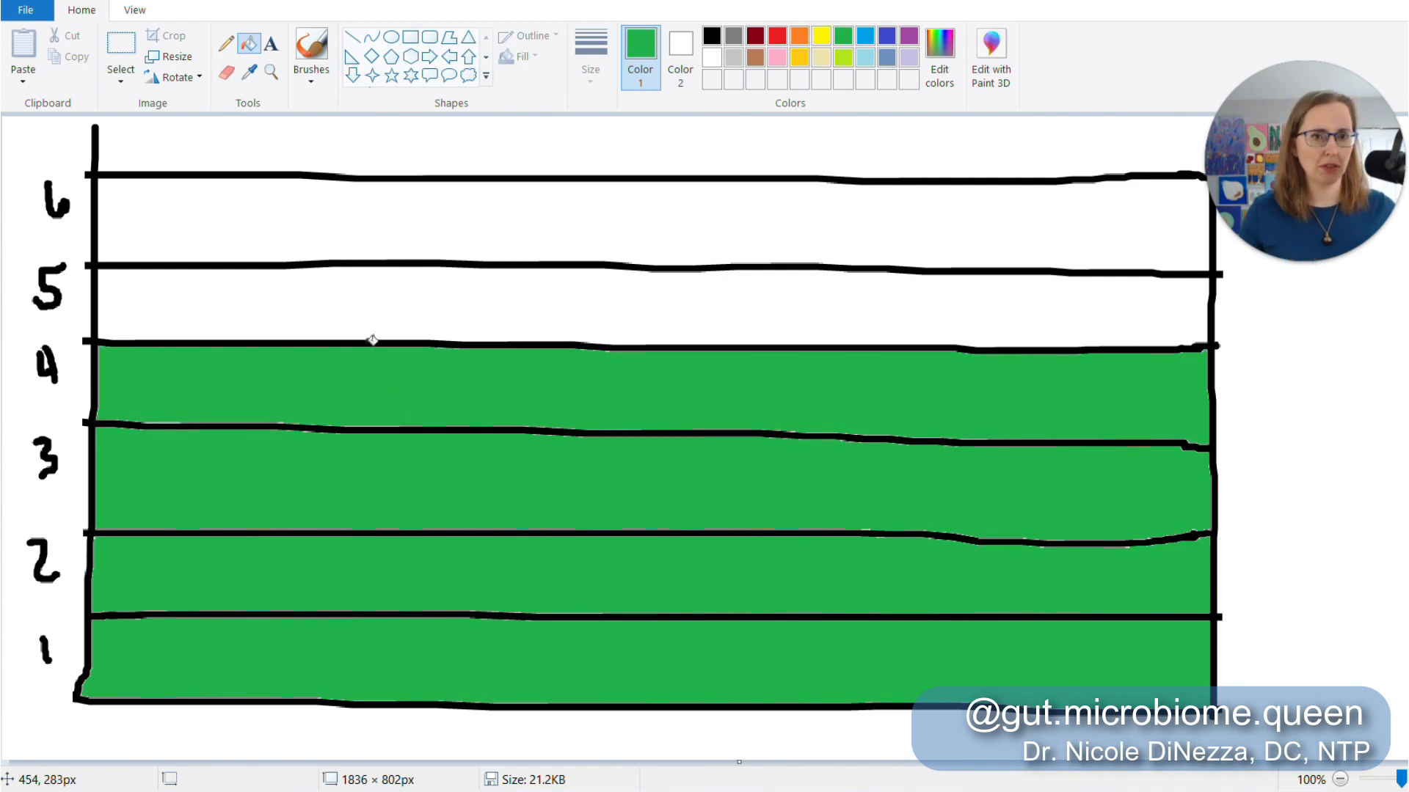
click(371, 302)
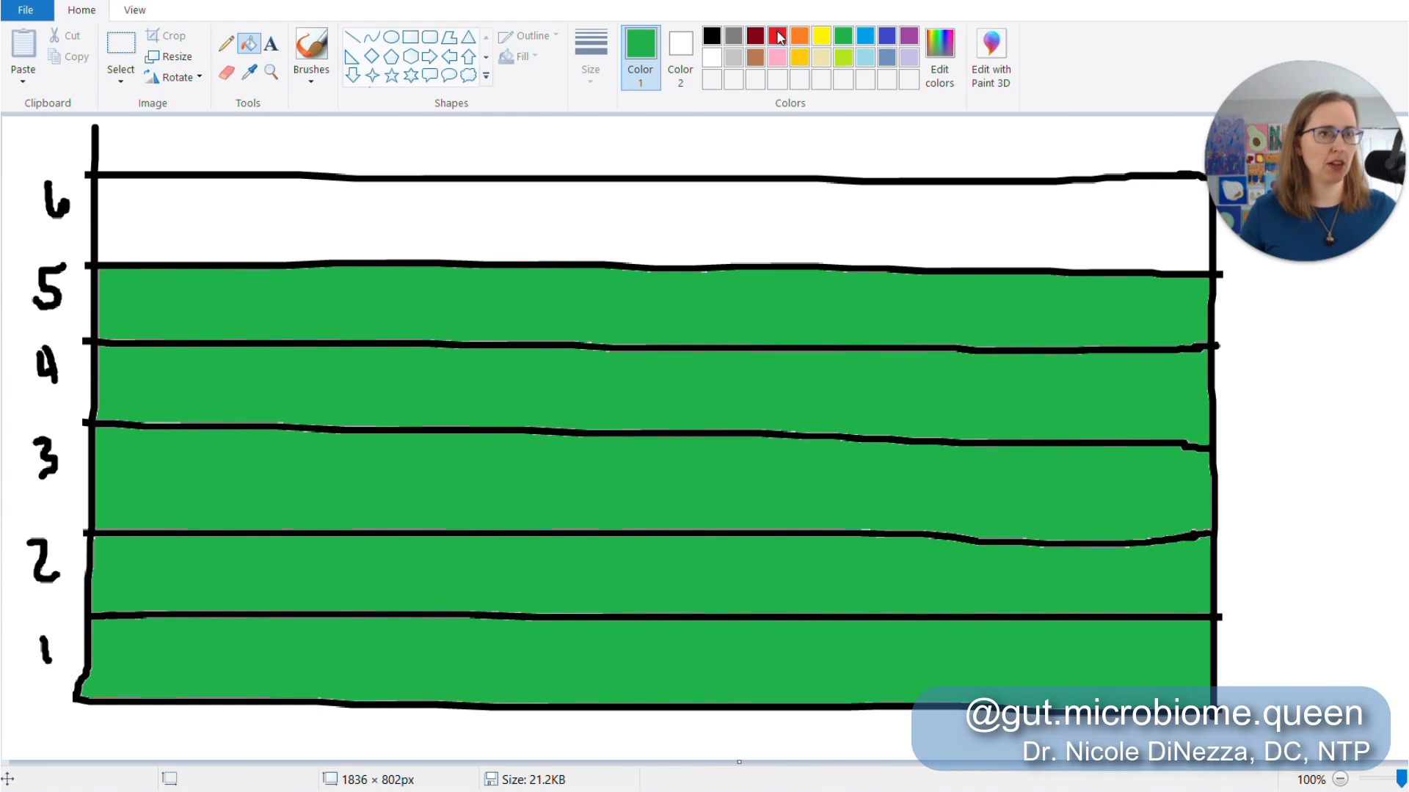
click(556, 239)
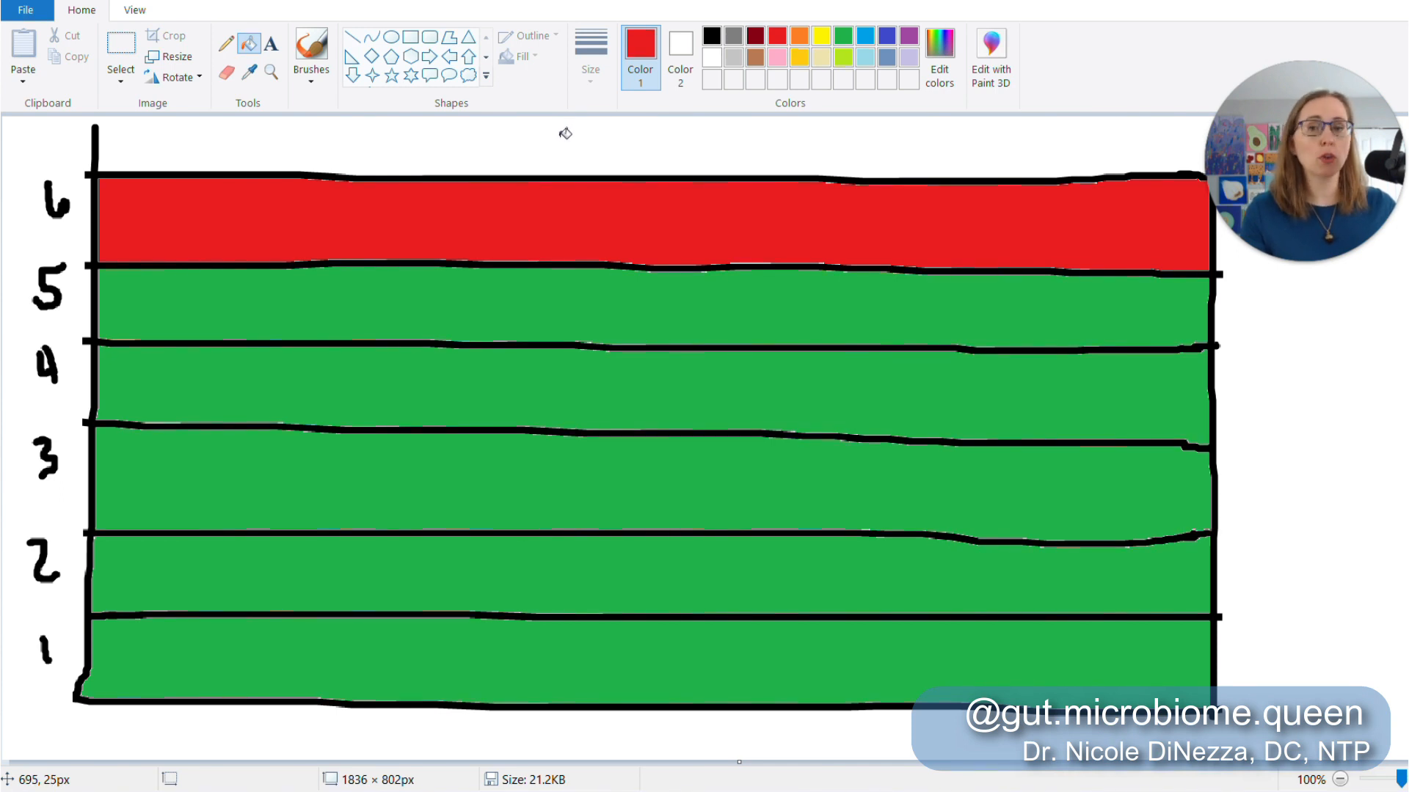
Step: Switch to the lime swatch and flood-fill rows 5 and 4 lime green, then pick pink
click(847, 57)
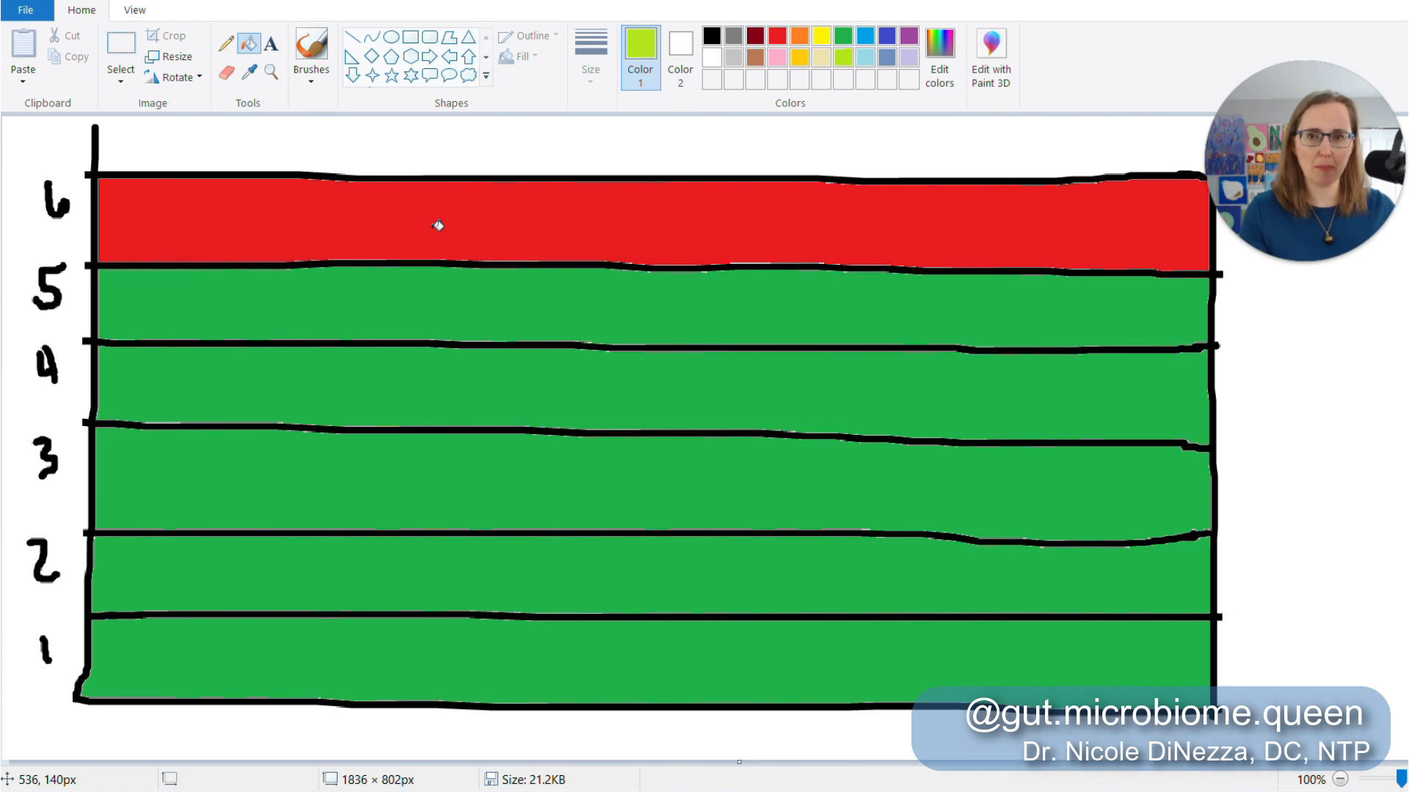
click(400, 310)
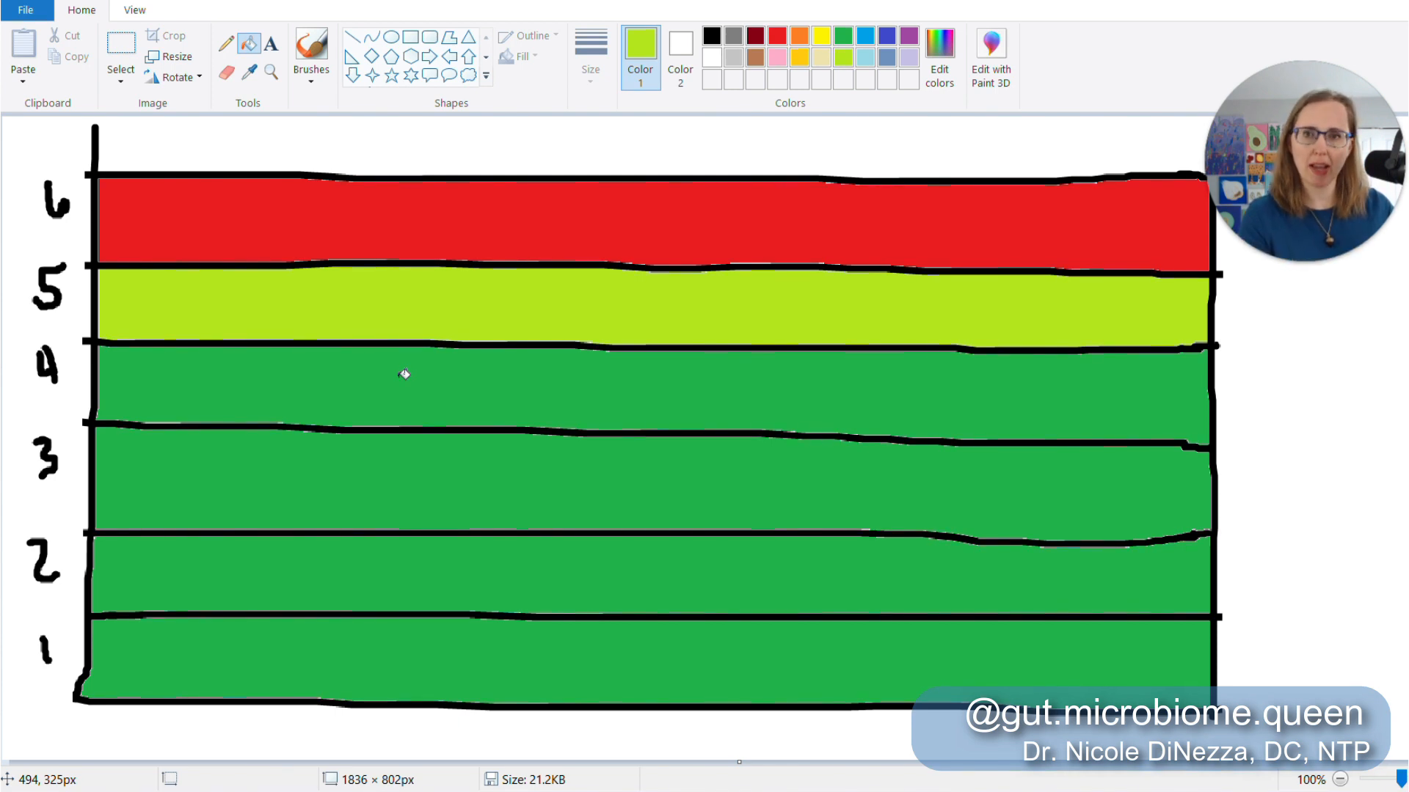
click(412, 375)
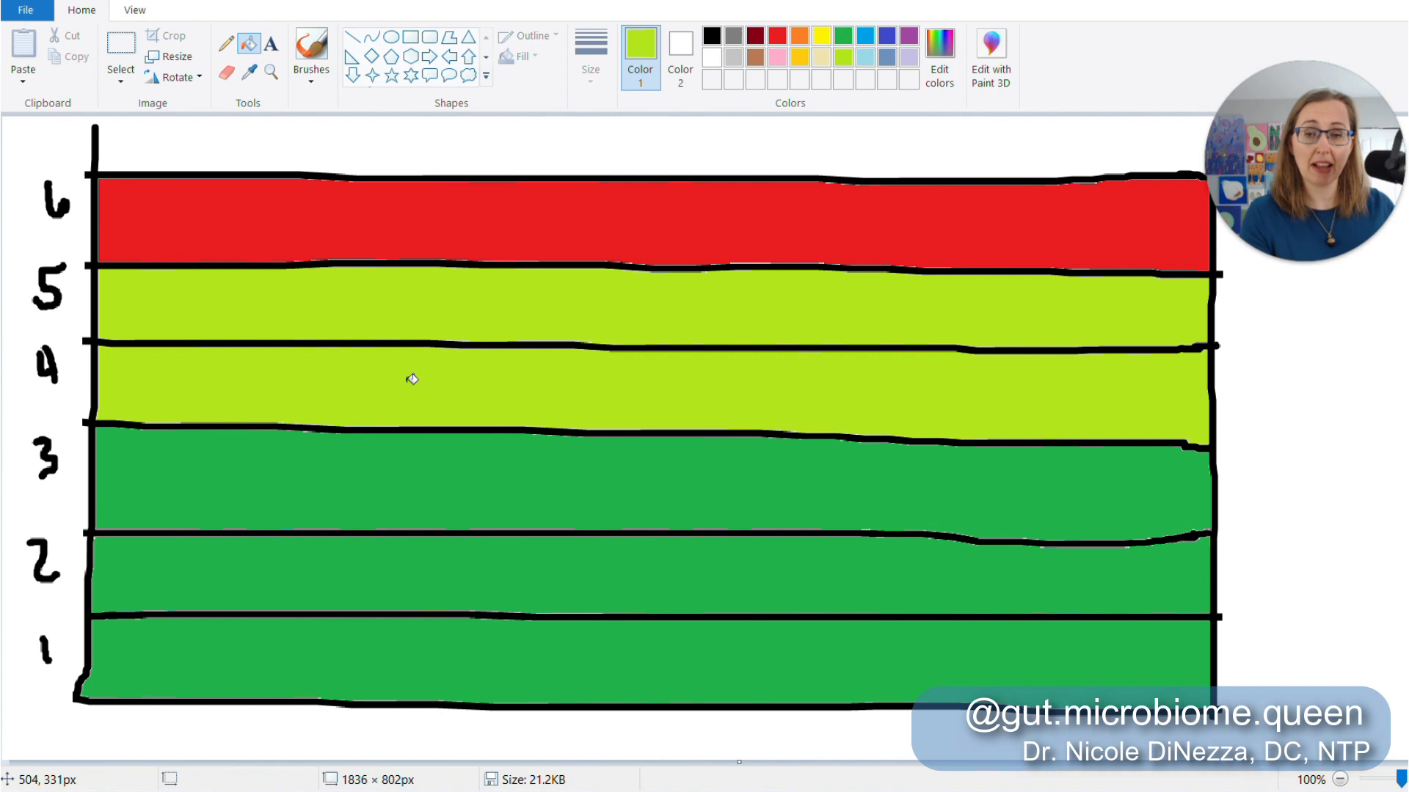
click(781, 61)
Step: Flood-fill row 3 with pink
click(400, 473)
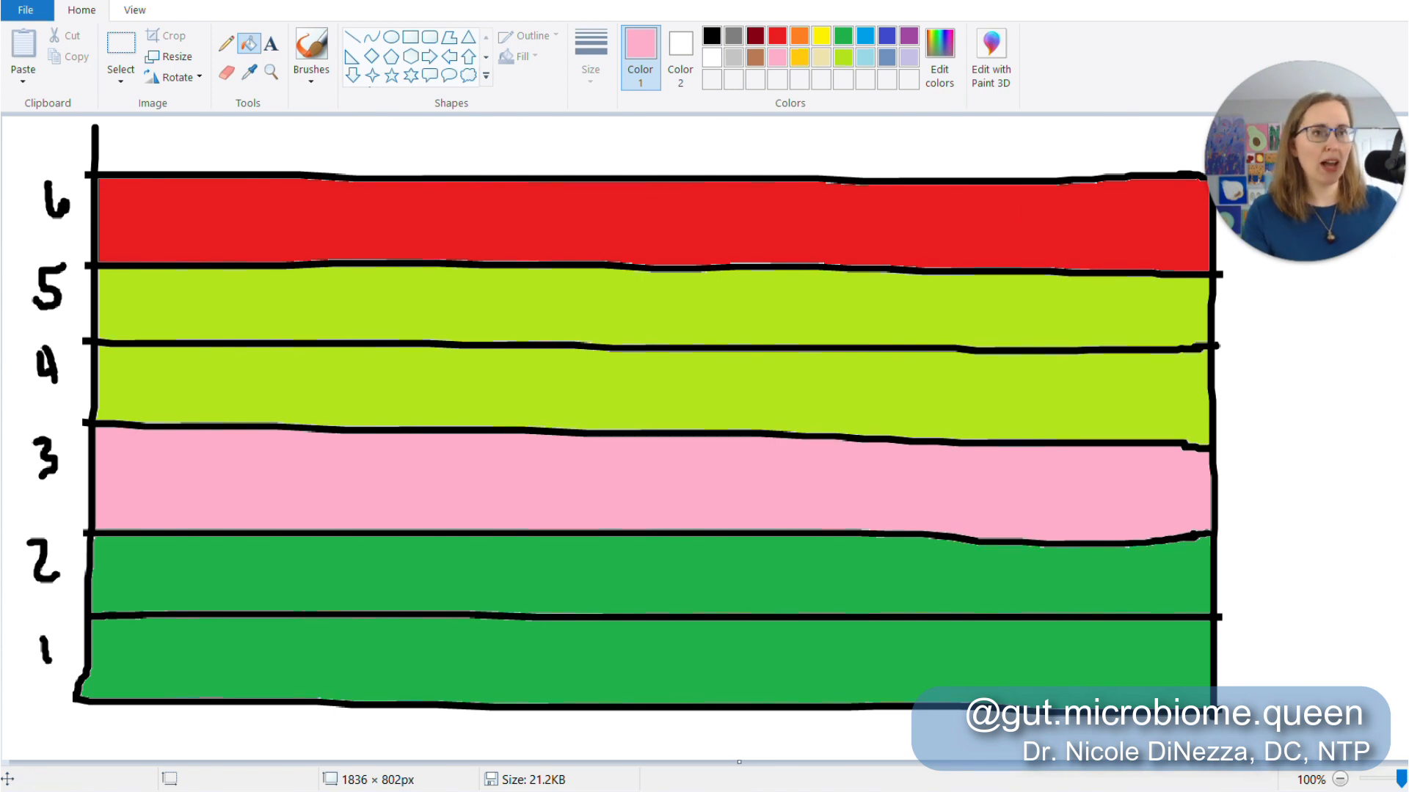
Step: Fill row 5 red, then fill rows 4 and 3 green
click(778, 40)
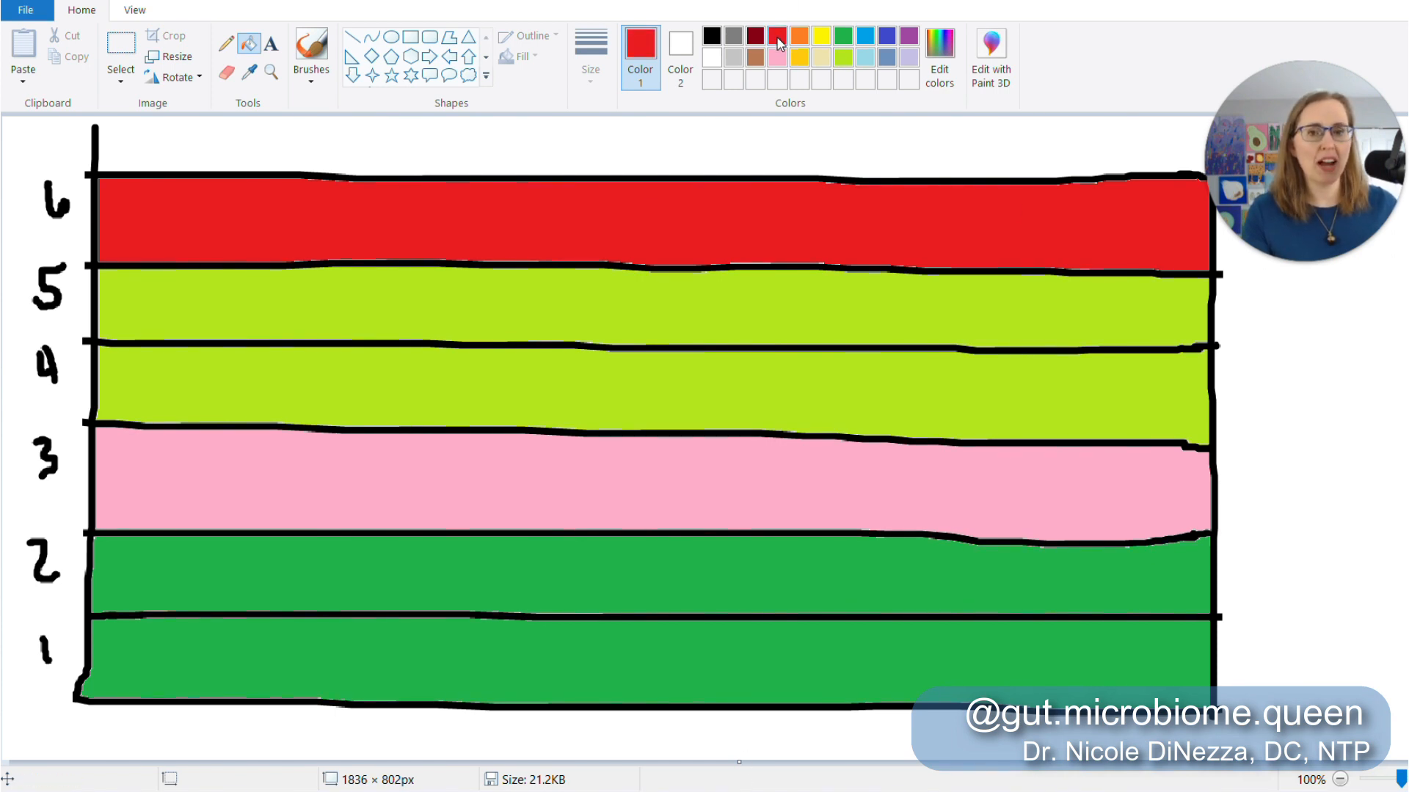
click(747, 297)
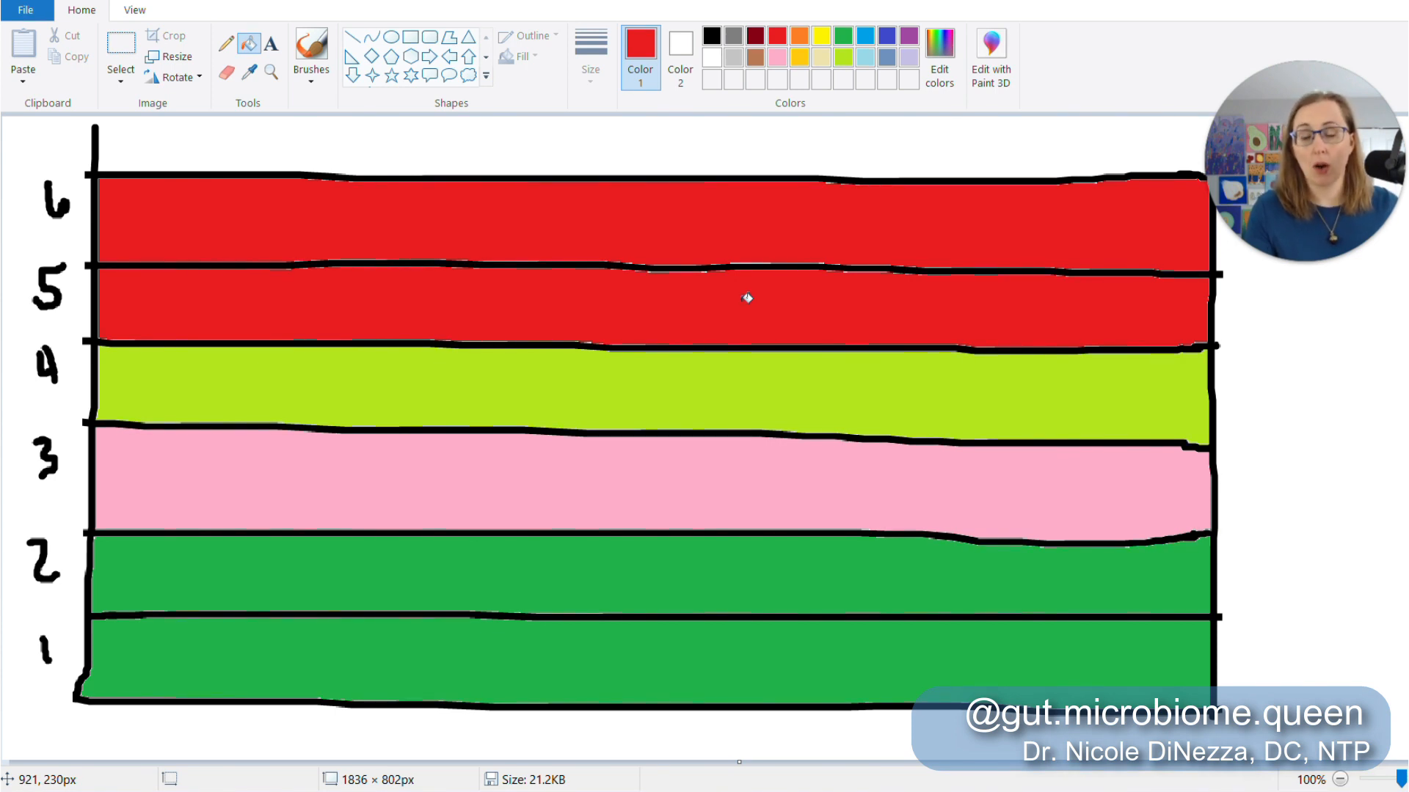
click(843, 39)
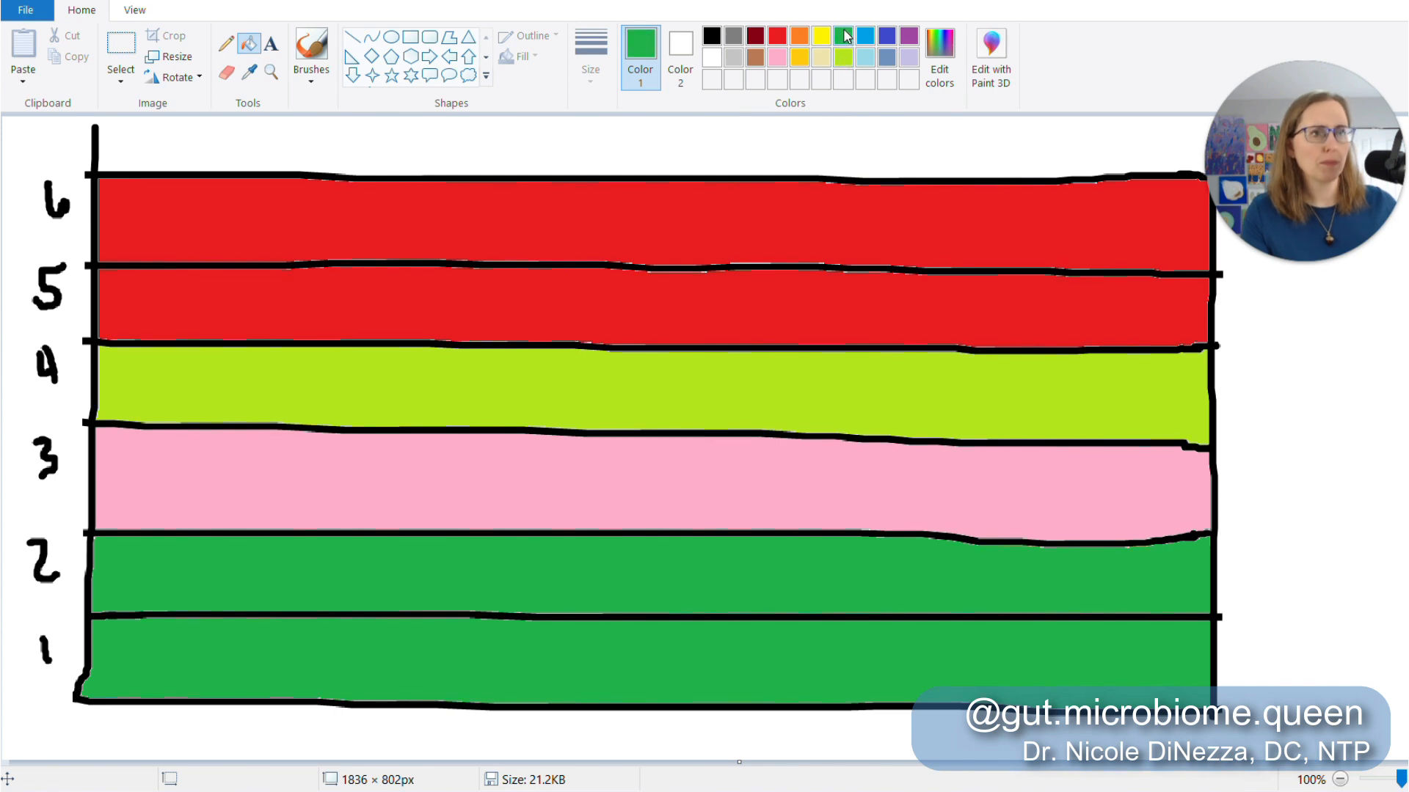
click(449, 380)
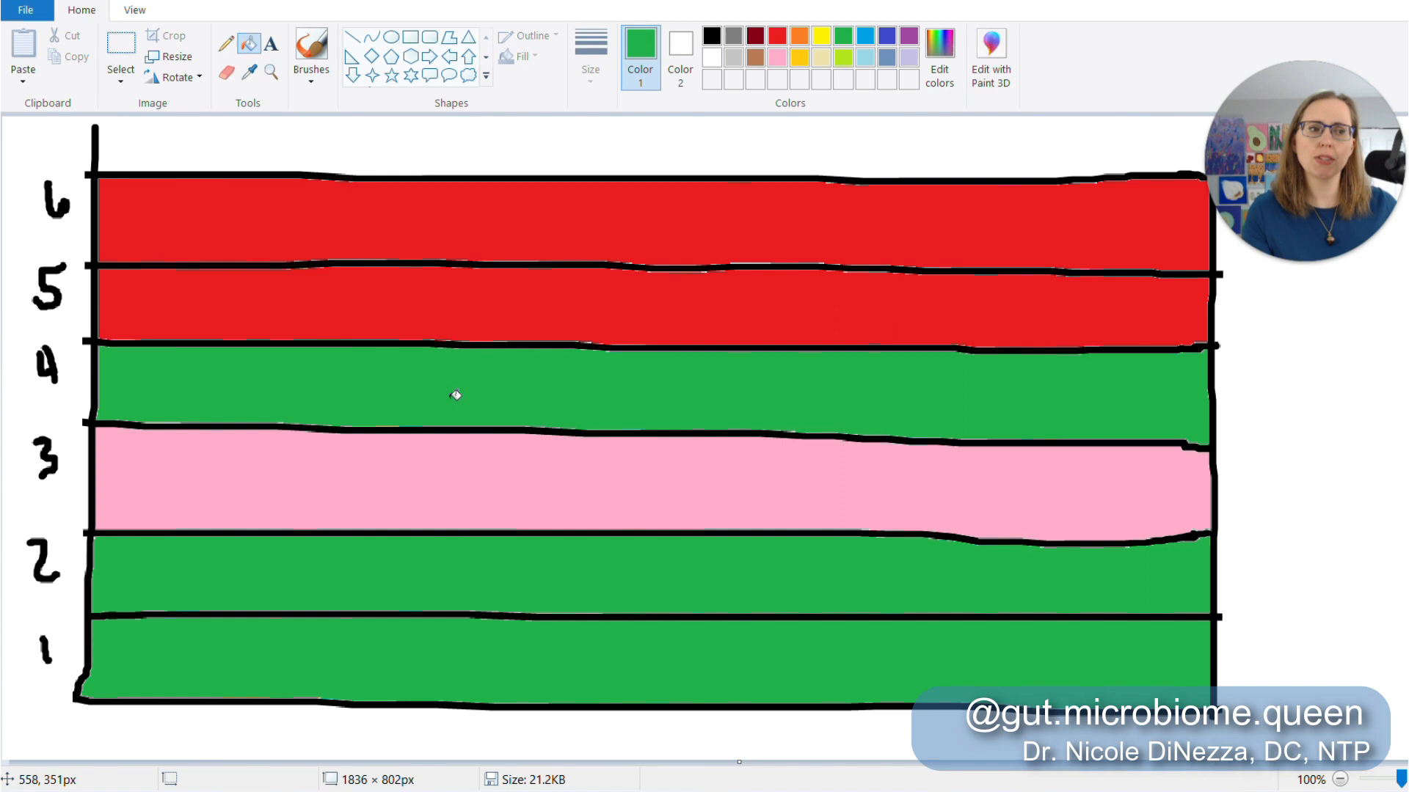
click(460, 492)
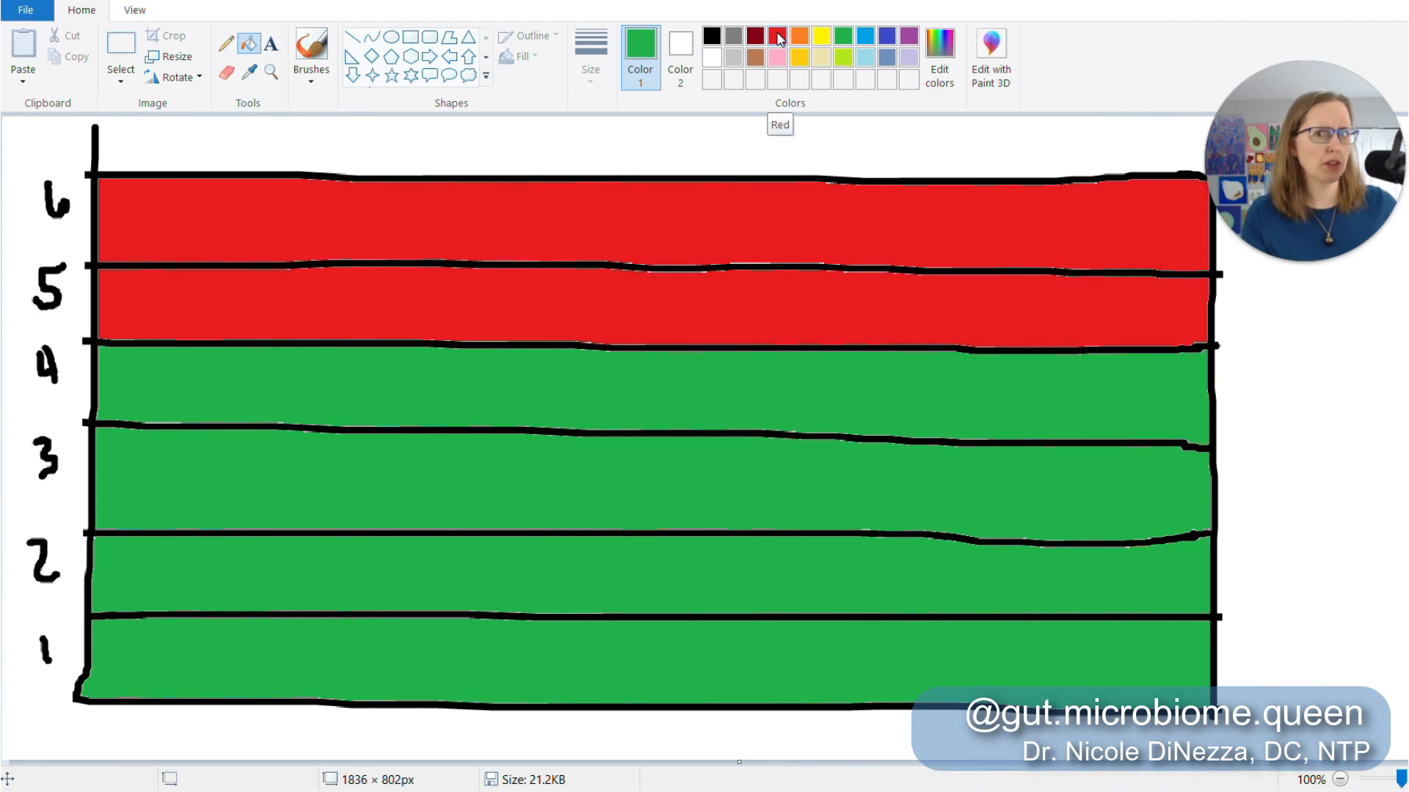
Step: Fill row 1 pink from the Colors palette
click(778, 43)
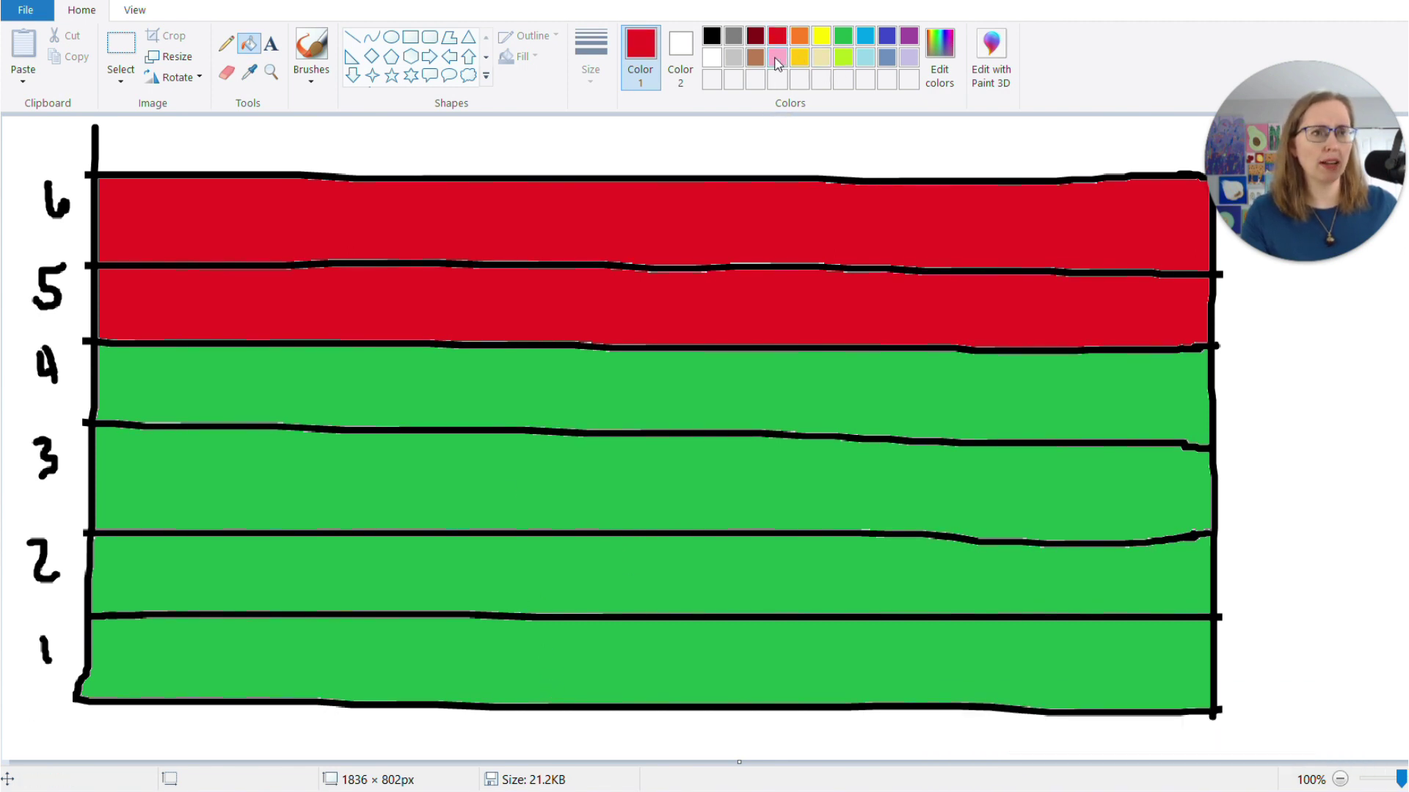
click(778, 63)
click(751, 653)
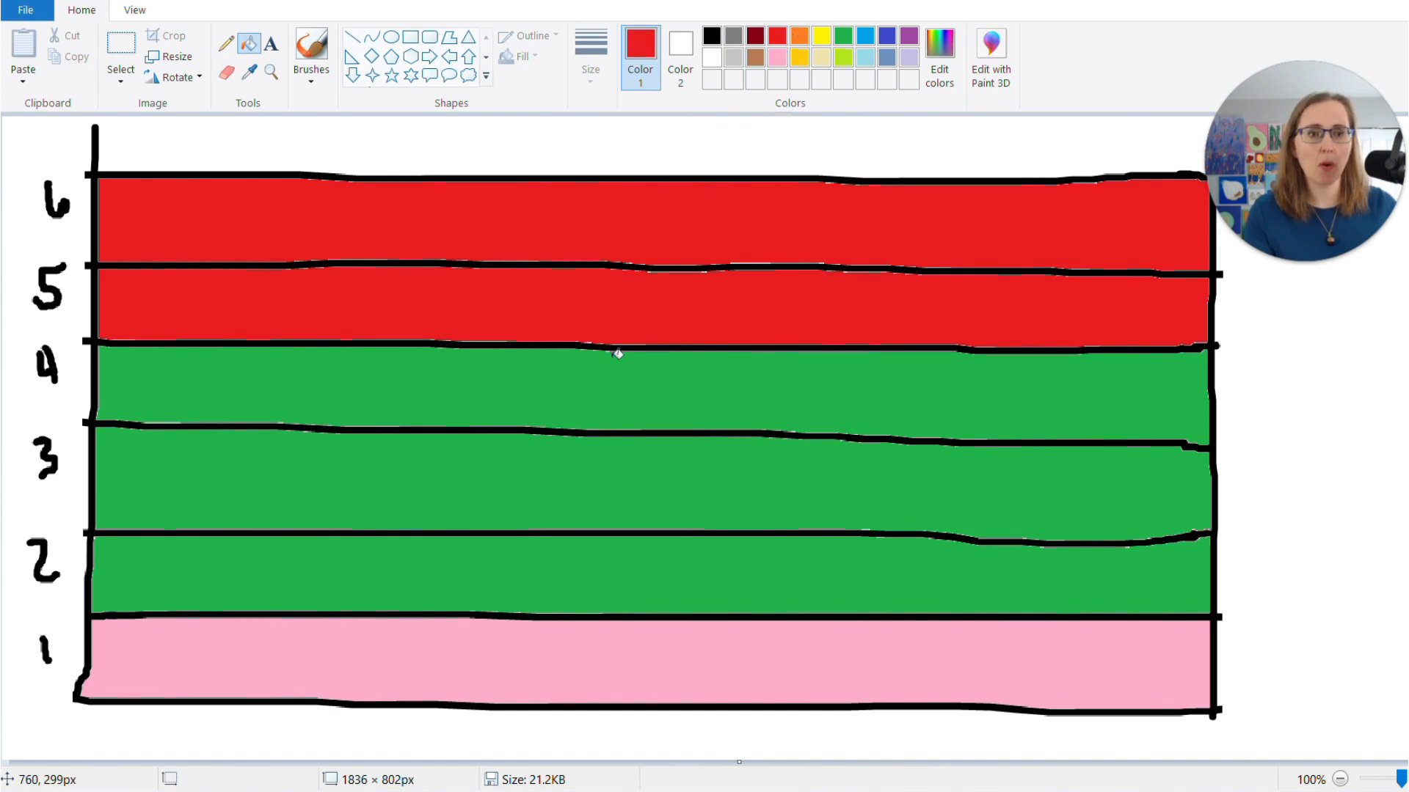
Step: Flood-fill rows 4, 3 and 2 red so only row 1 stays pink
click(619, 381)
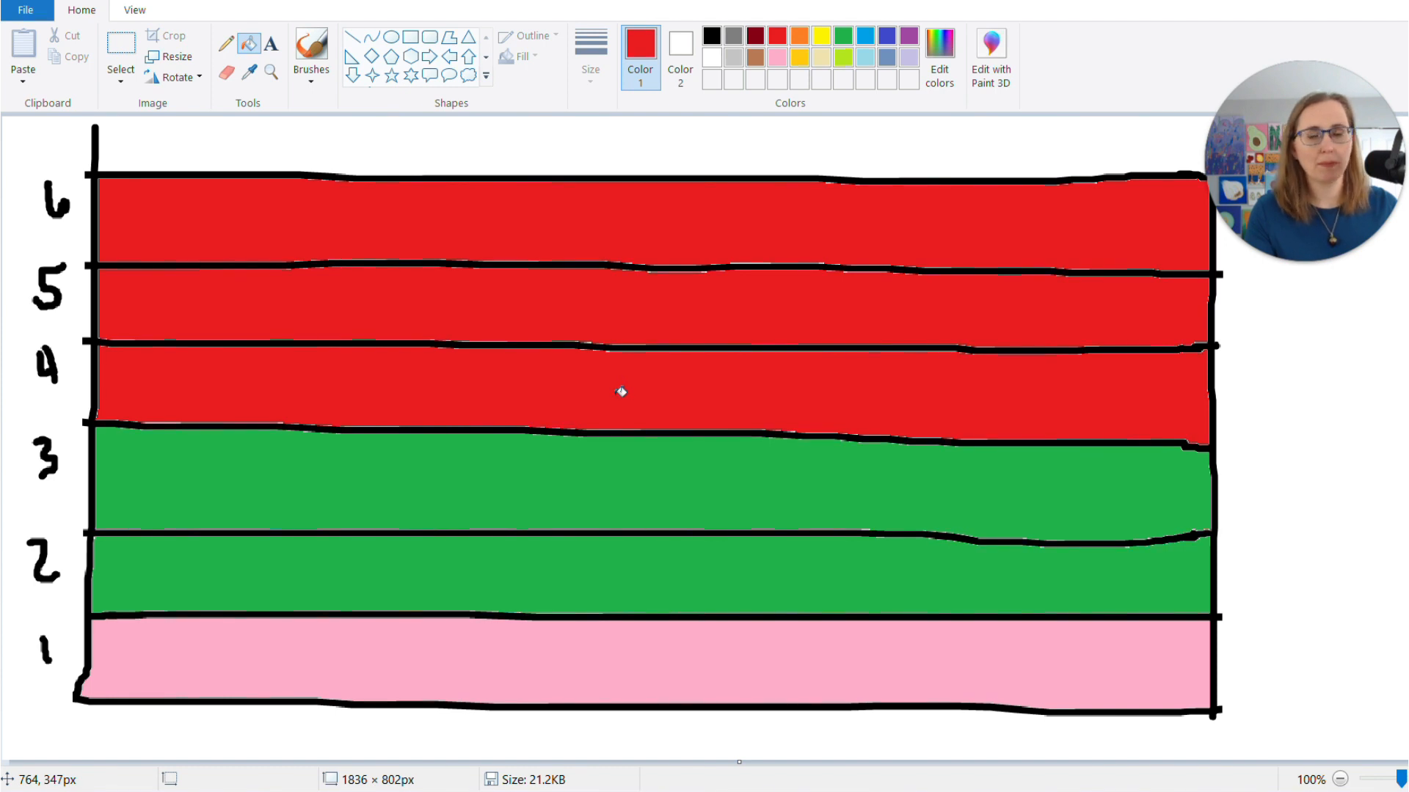
click(619, 481)
click(617, 560)
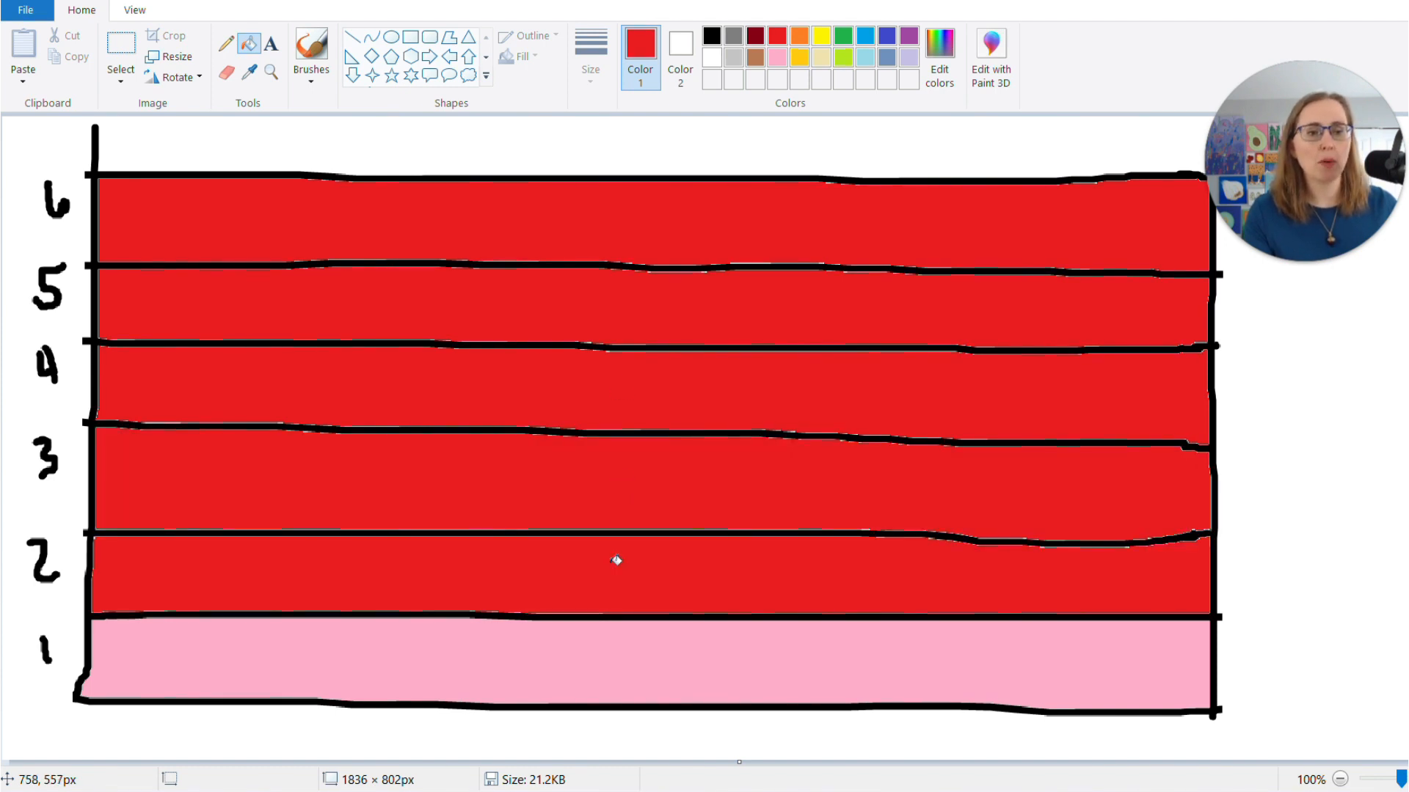